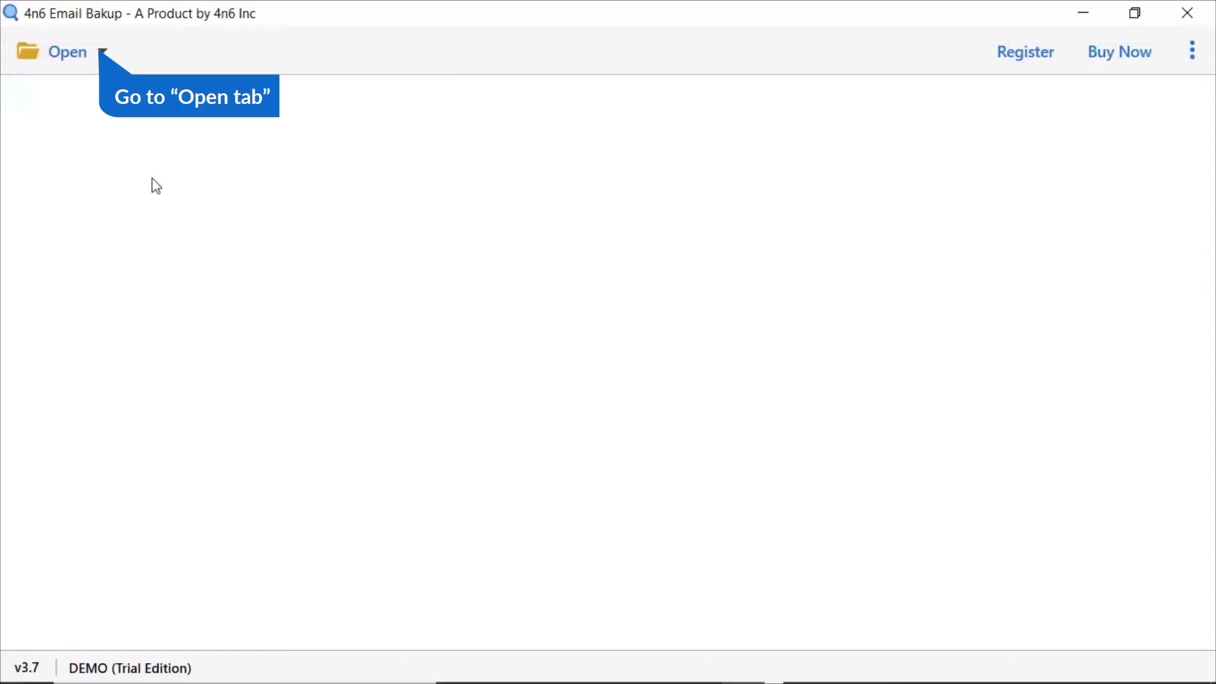
Step: Bring up the Add Email Account dialog from the Open dropdown
click(81, 69)
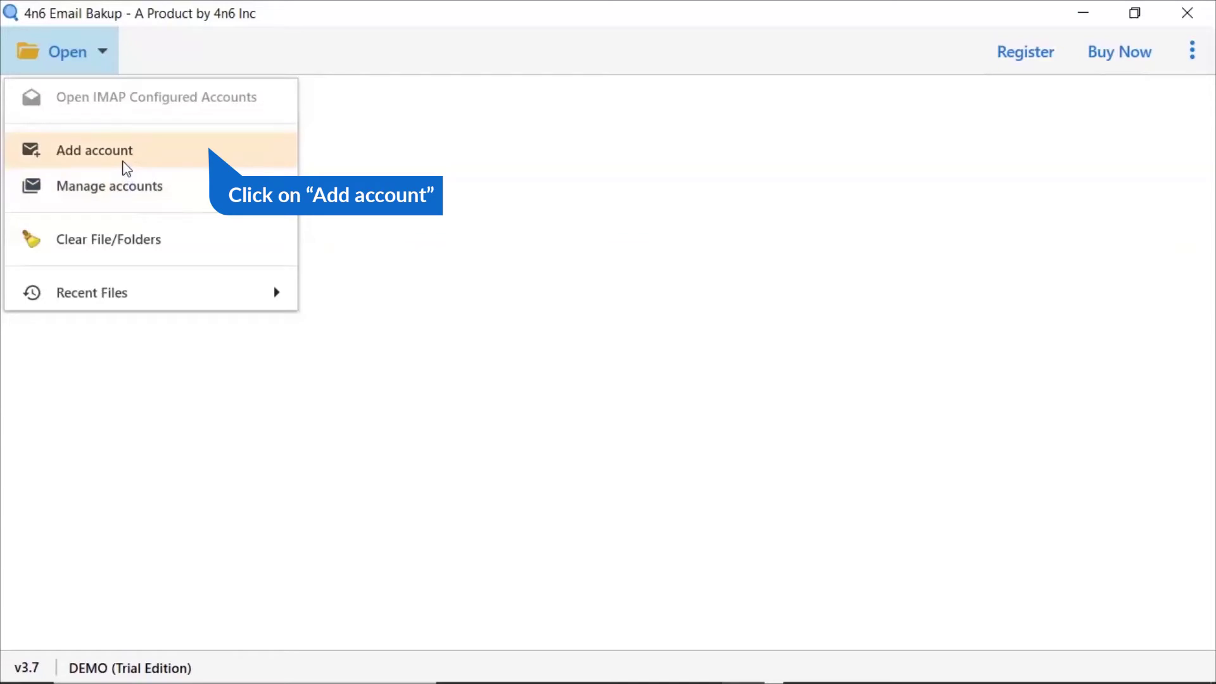
click(126, 152)
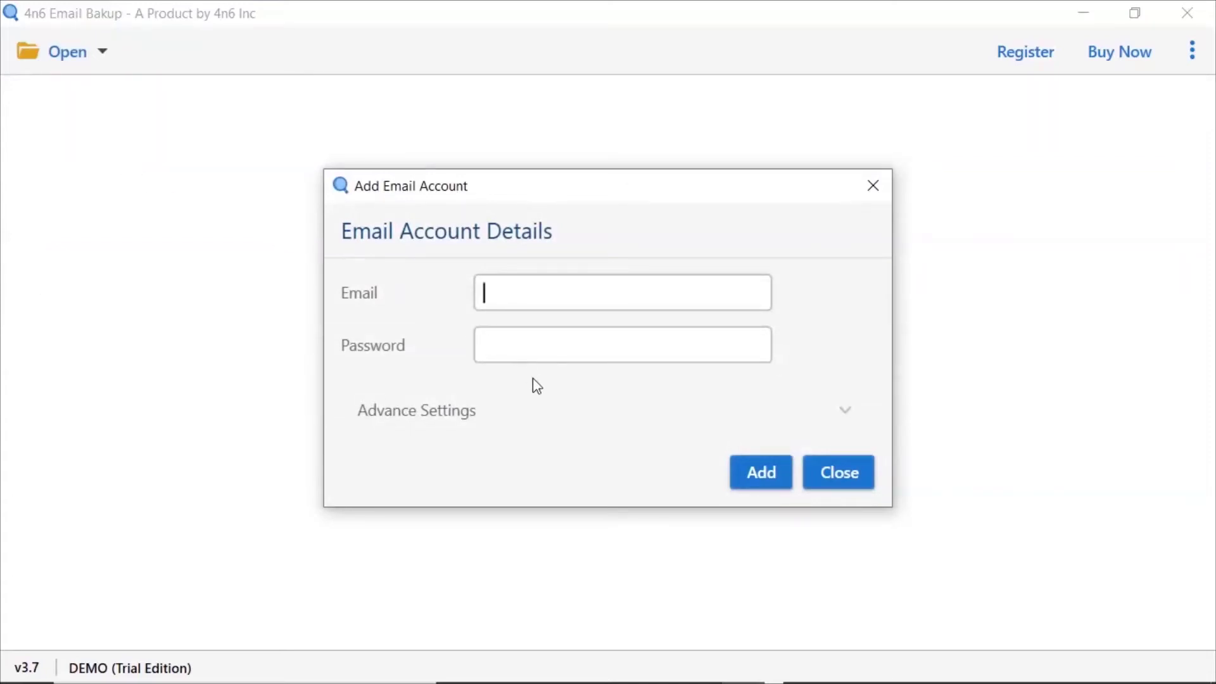
Step: Add the IMAP account with its email, password and IMAP server mail.domain.com, loading its folders
text(user)
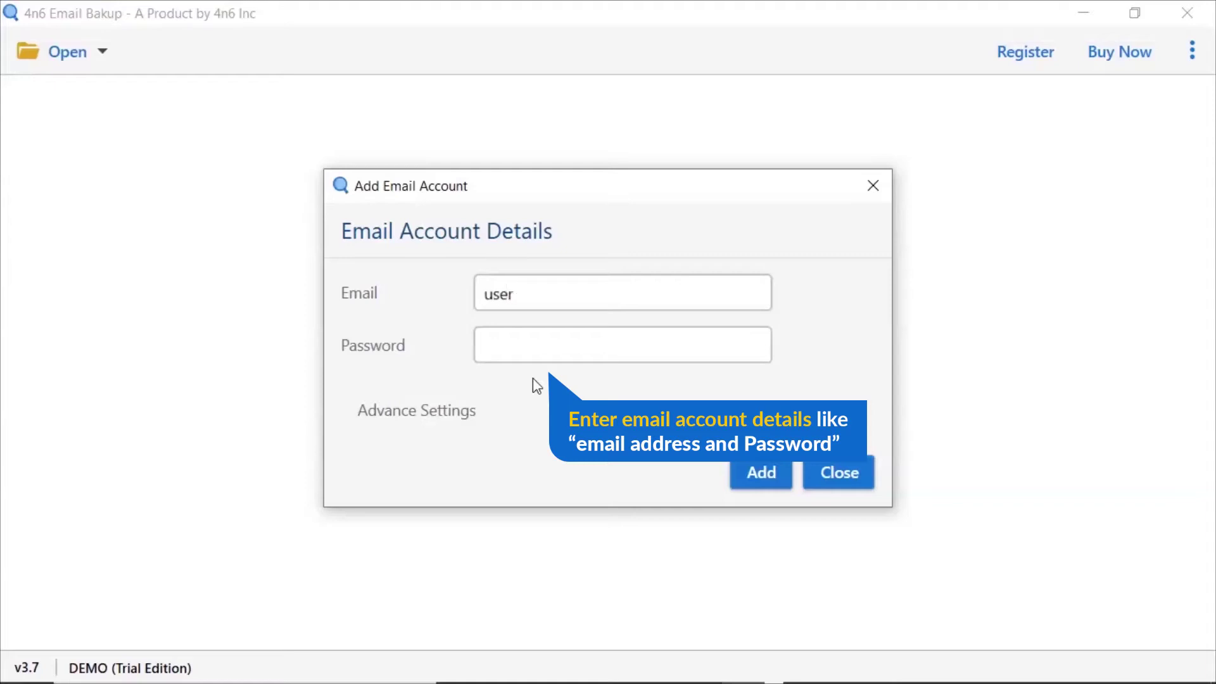
text(@domain.com)
key(Tab)
text(1234)
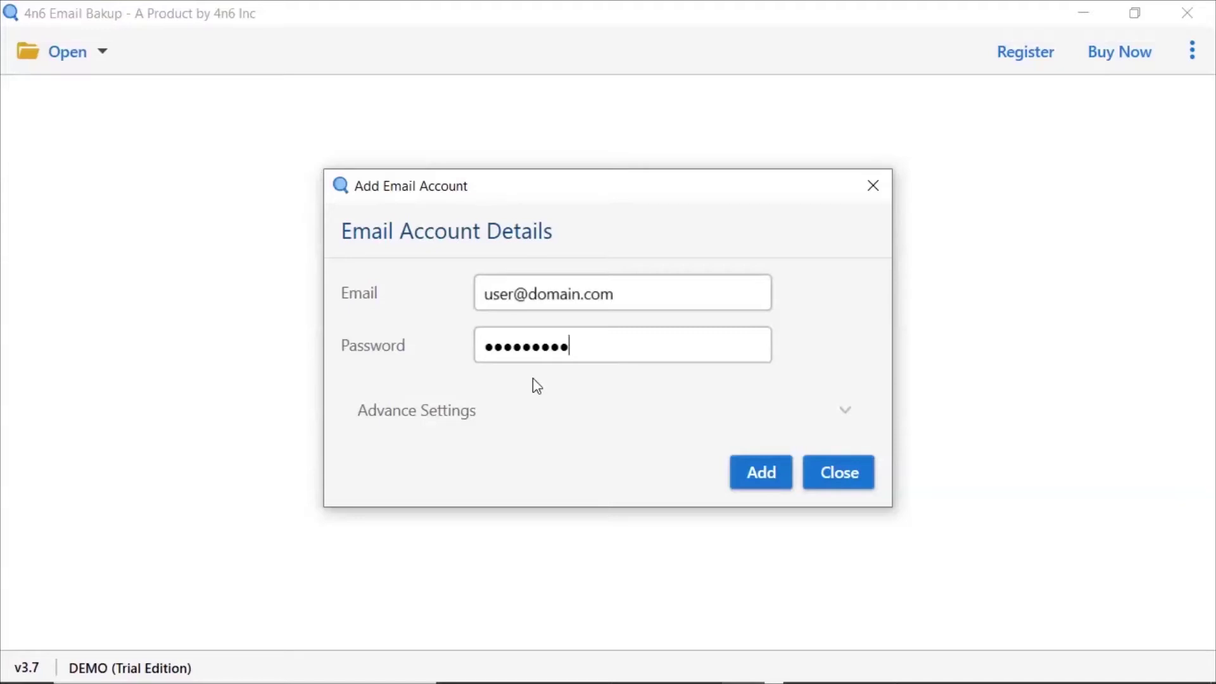
click(850, 415)
click(494, 473)
text(mail)
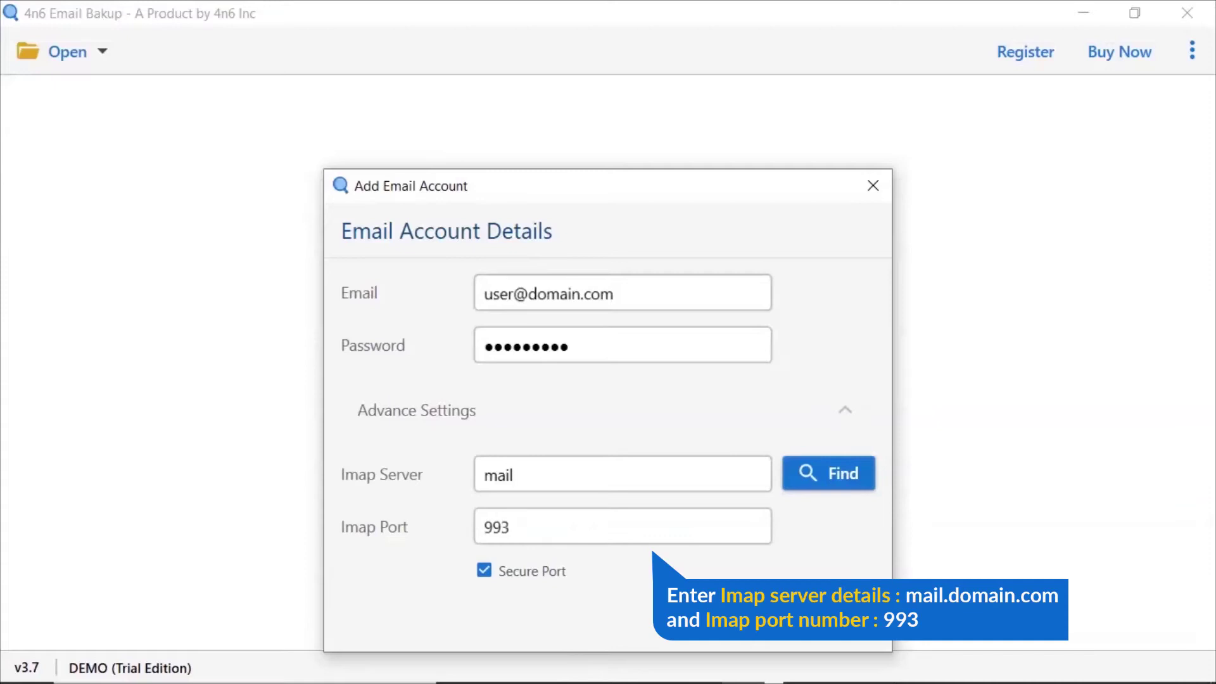
text(.domain.com)
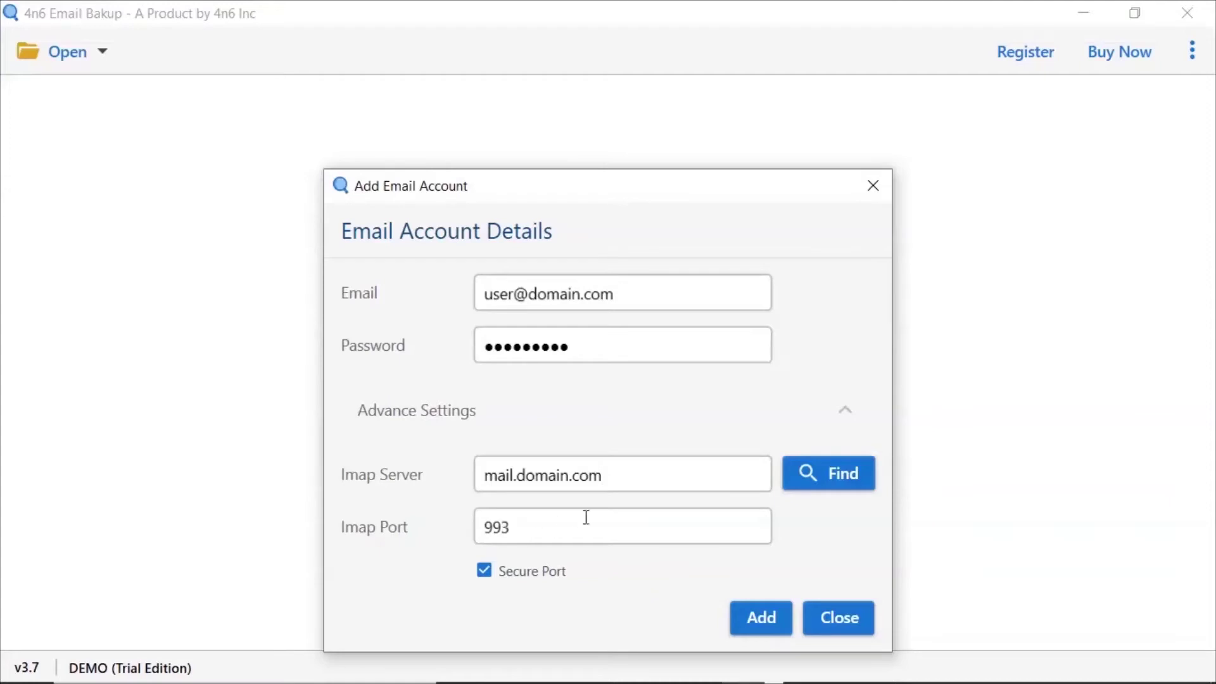
click(846, 417)
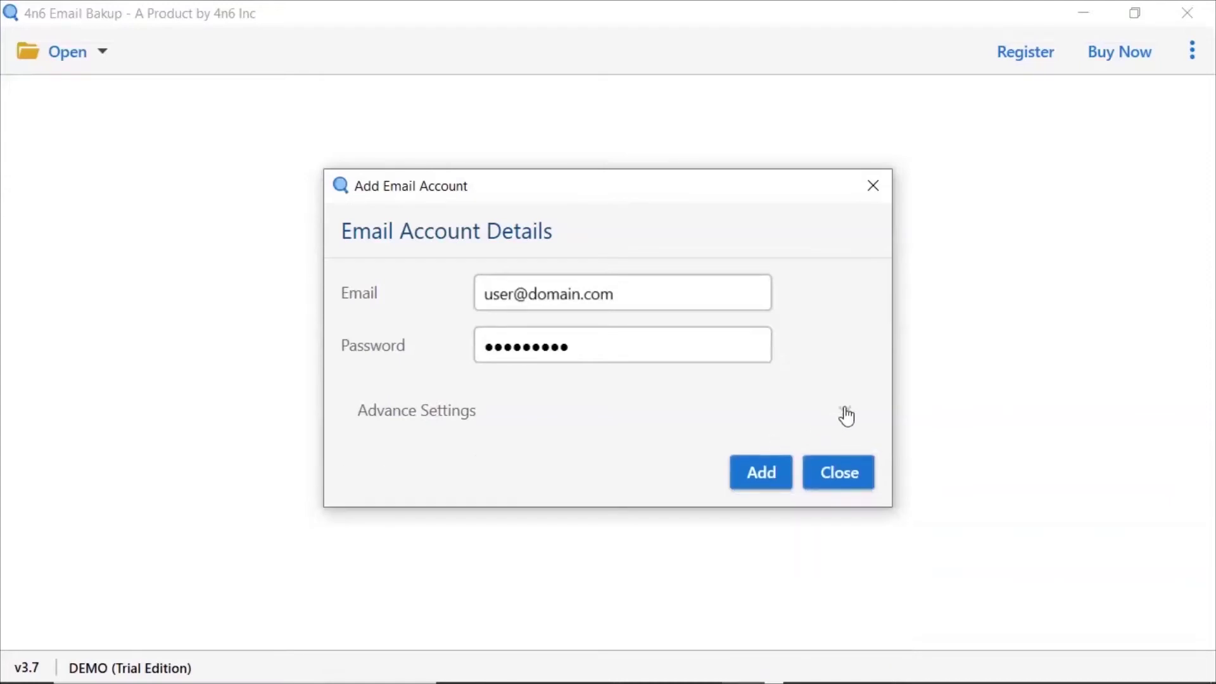
click(762, 482)
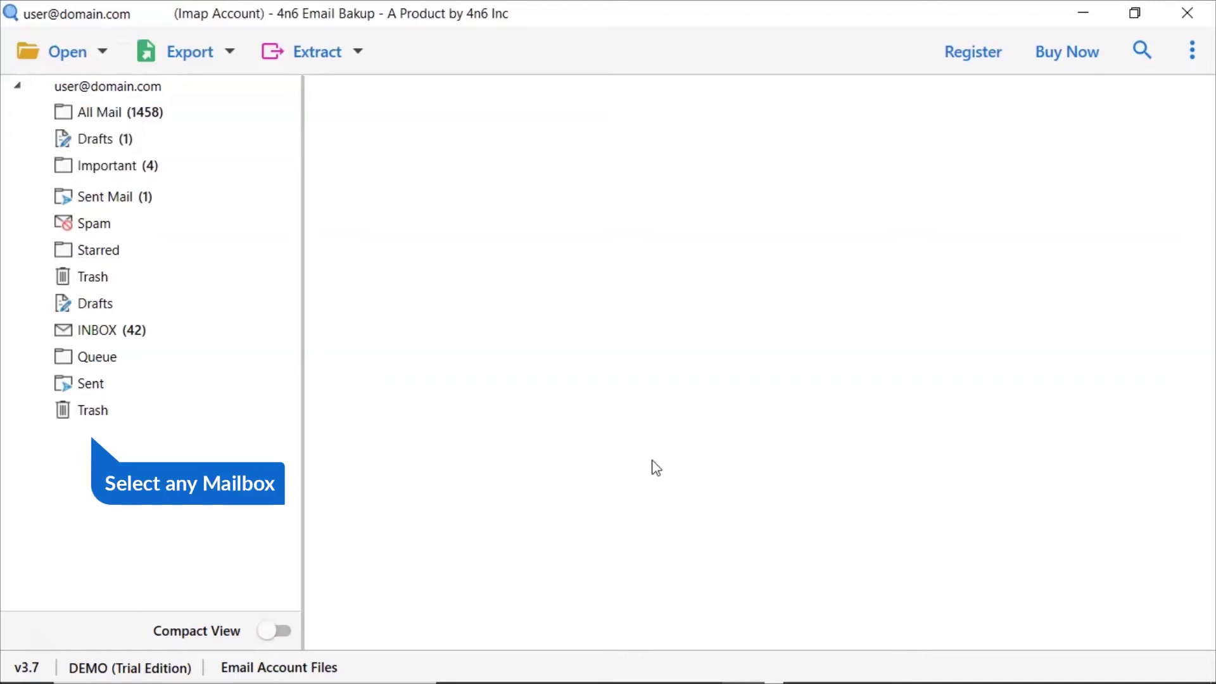
Step: Preview the Google security alert email in INBOX and list the export destinations
click(117, 332)
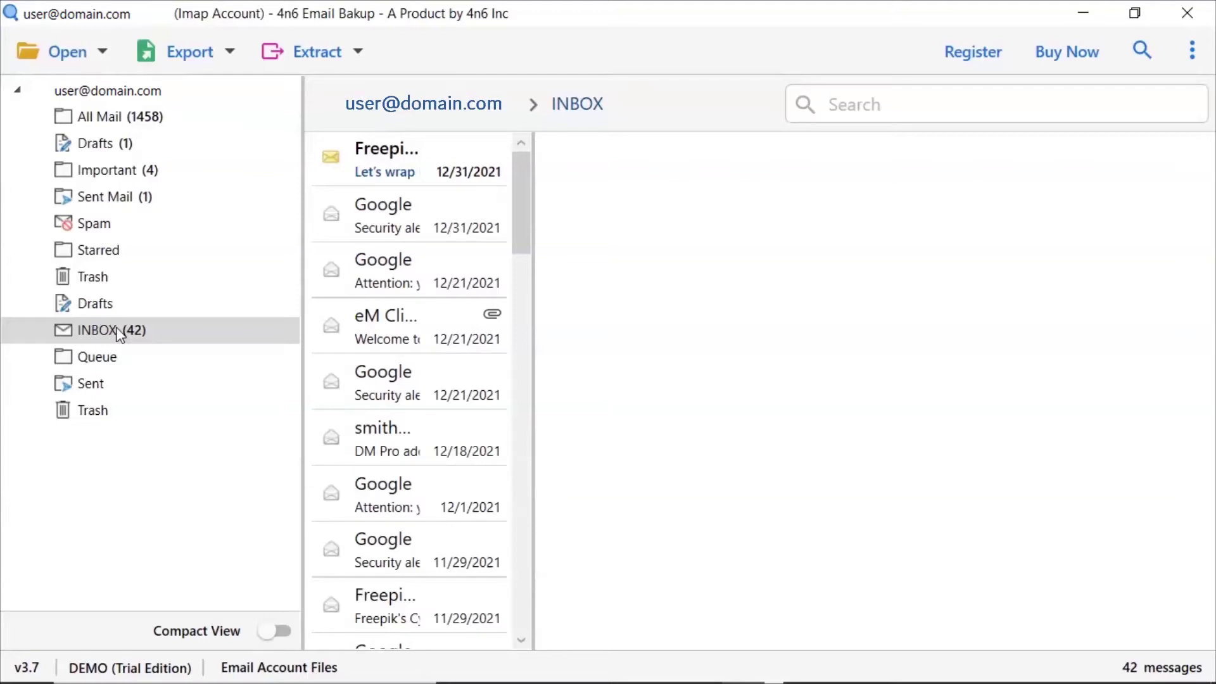
click(380, 227)
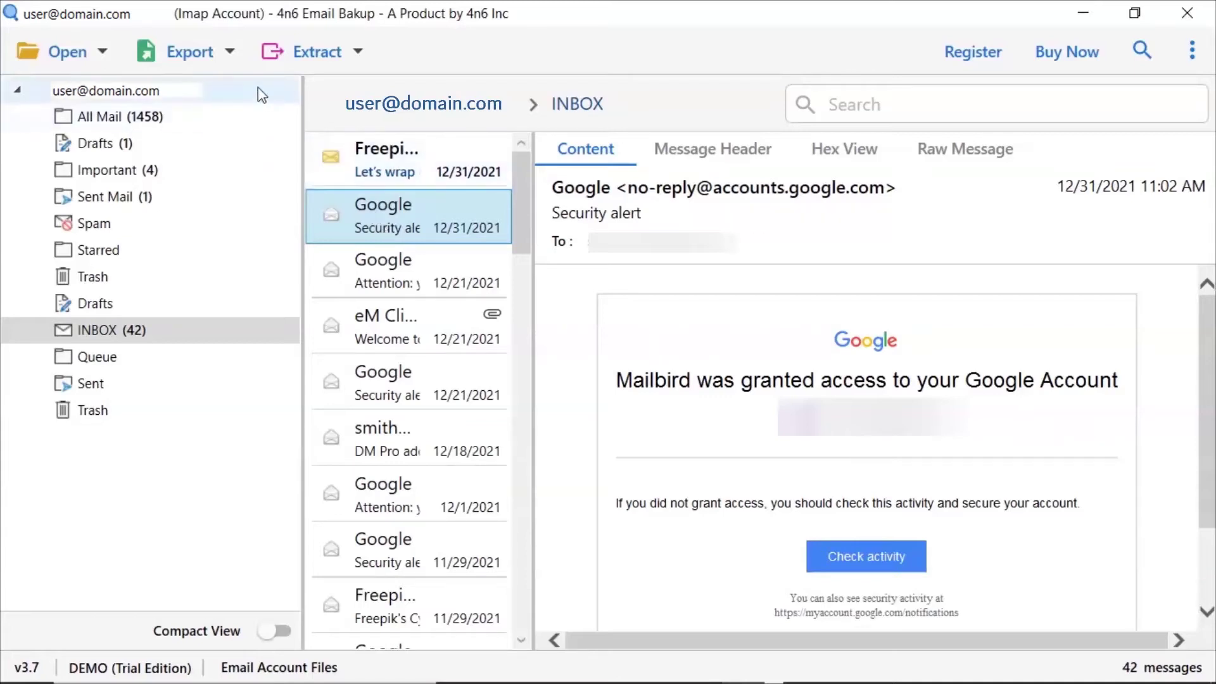
click(229, 53)
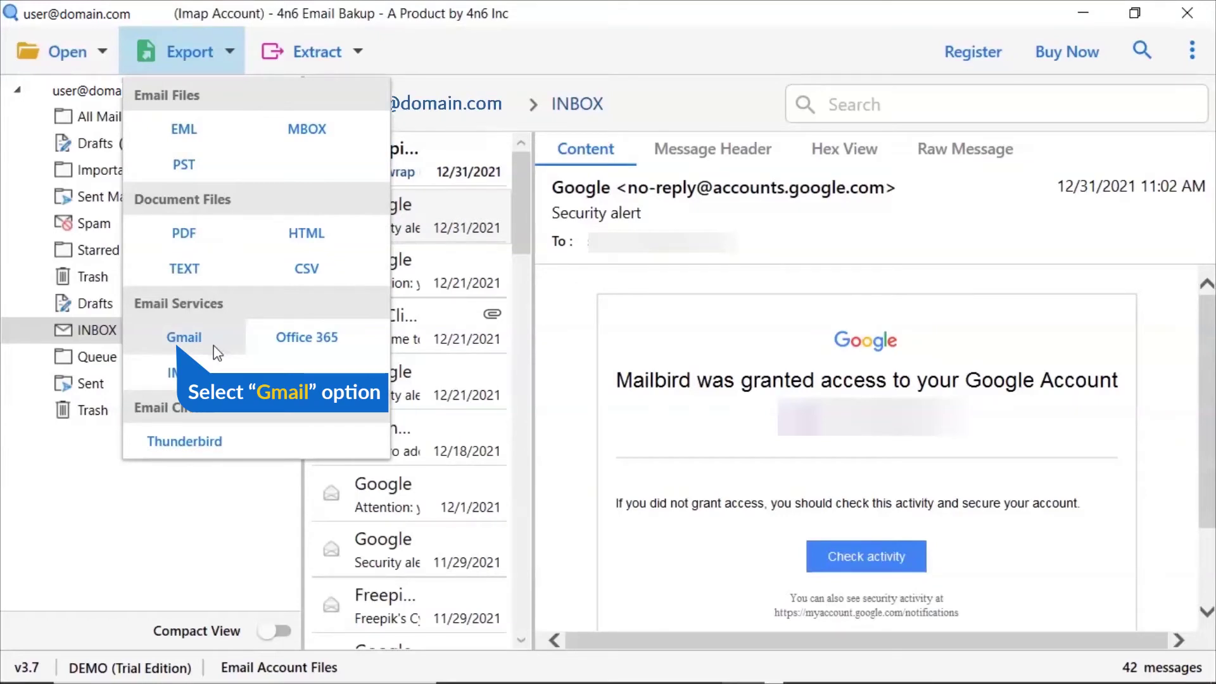
Step: Choose Gmail as the export target, excluding the Spam, Starred and Trash folders
click(184, 338)
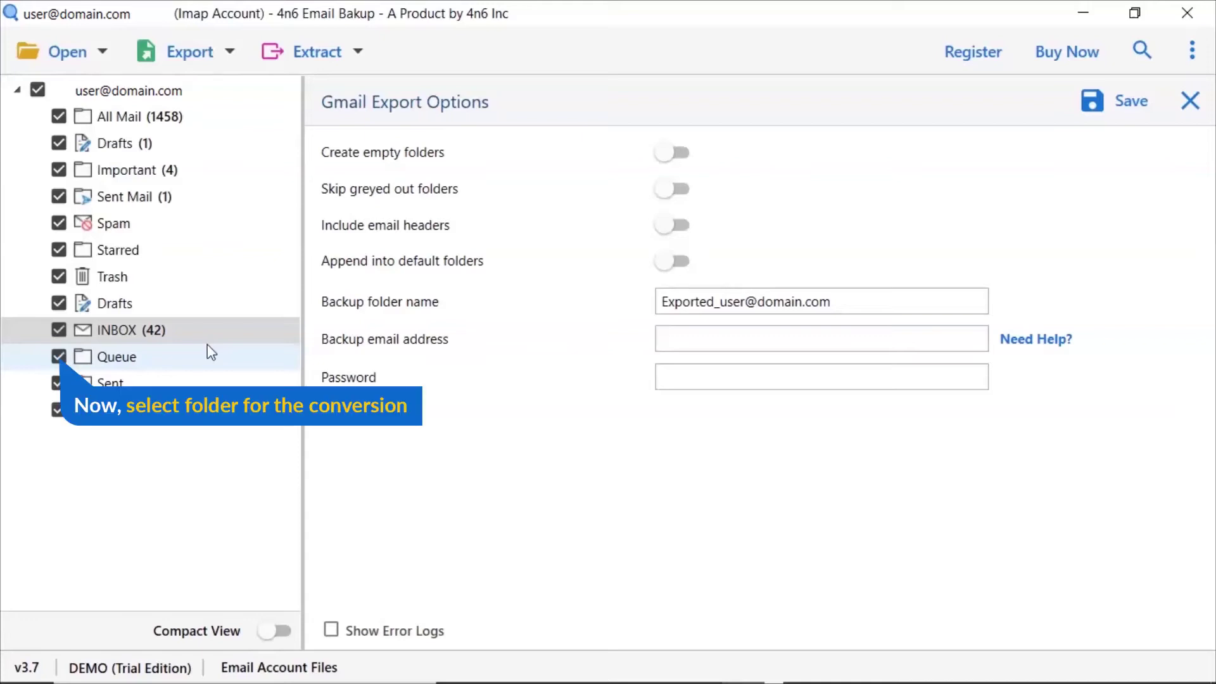
click(59, 224)
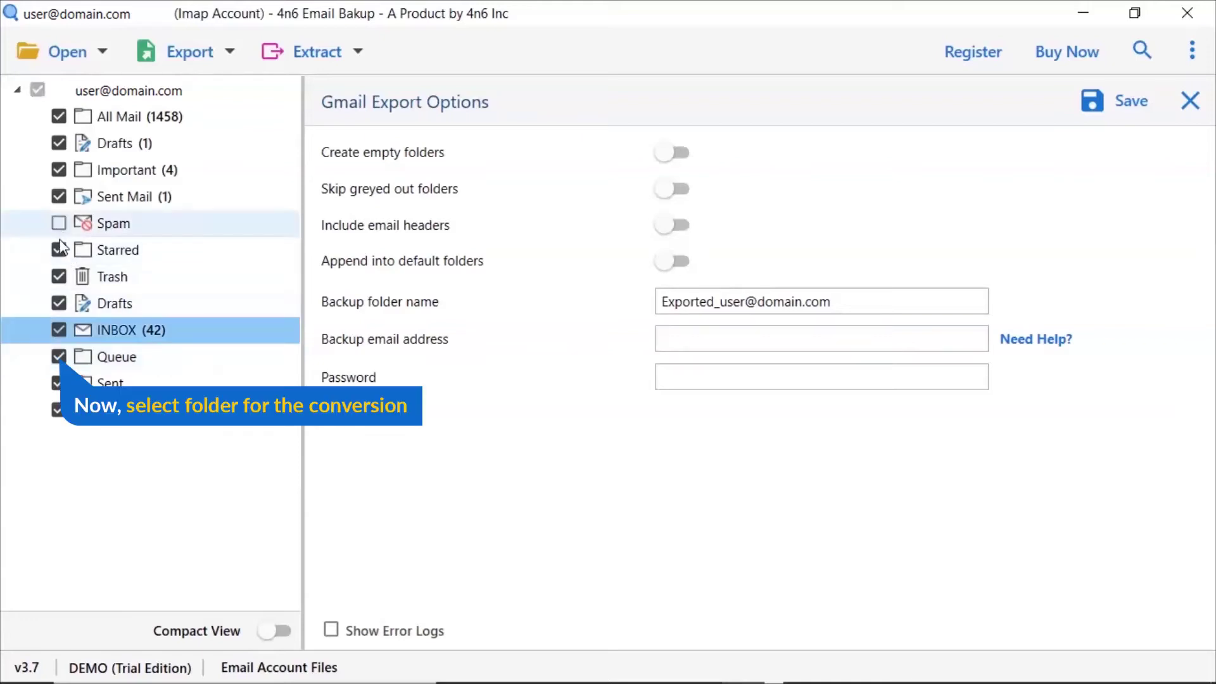
click(59, 251)
click(59, 278)
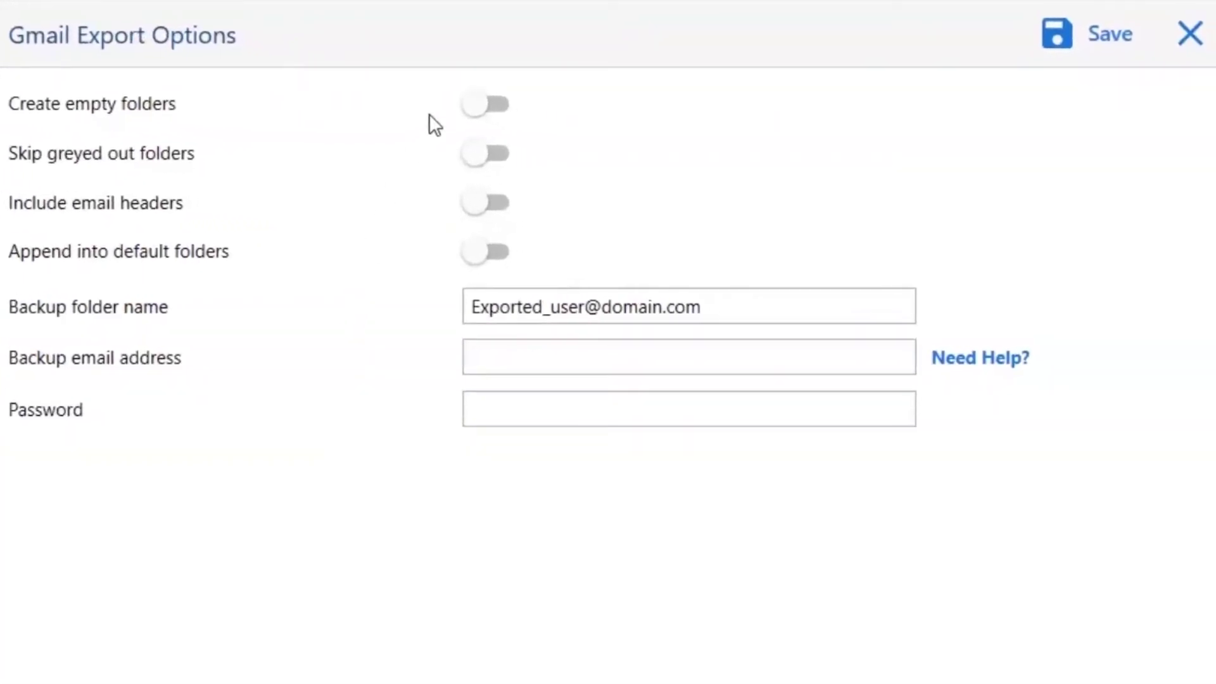
click(469, 104)
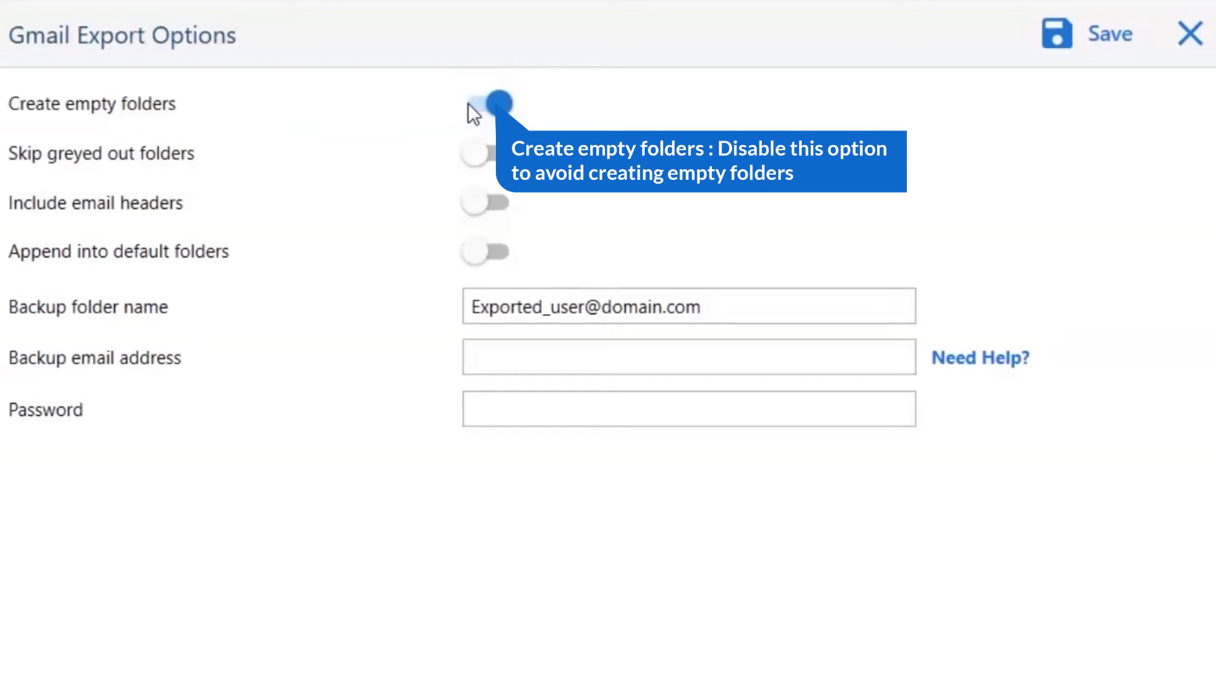
click(469, 104)
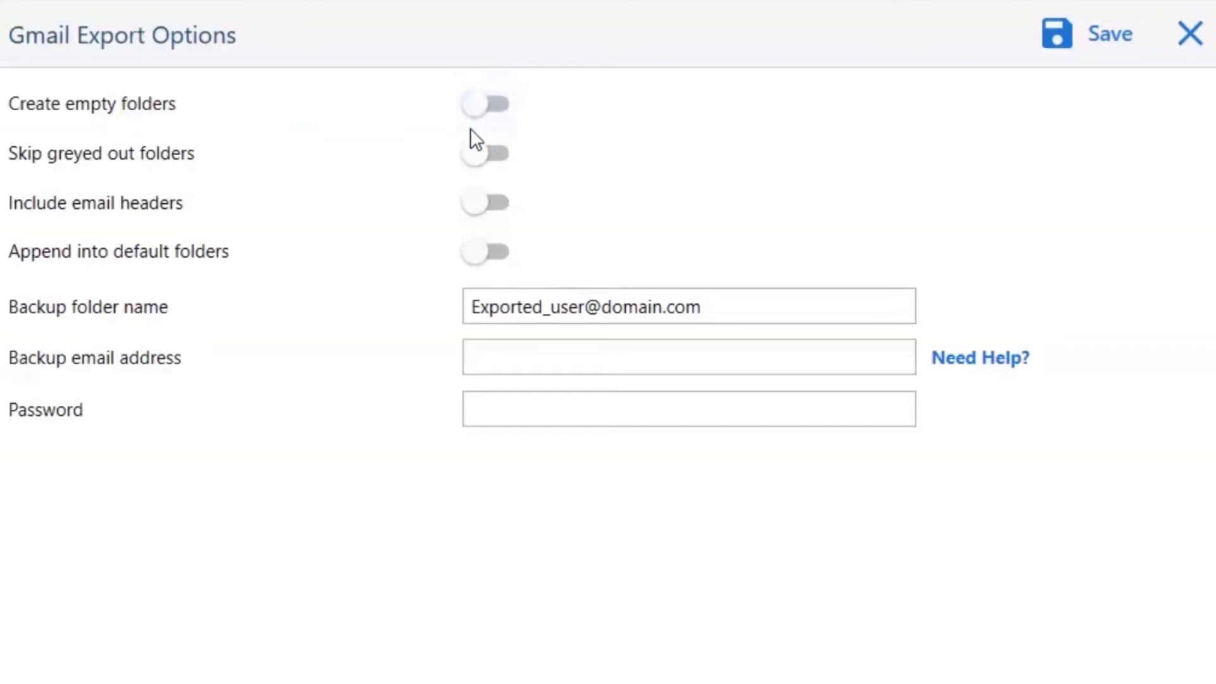
click(477, 154)
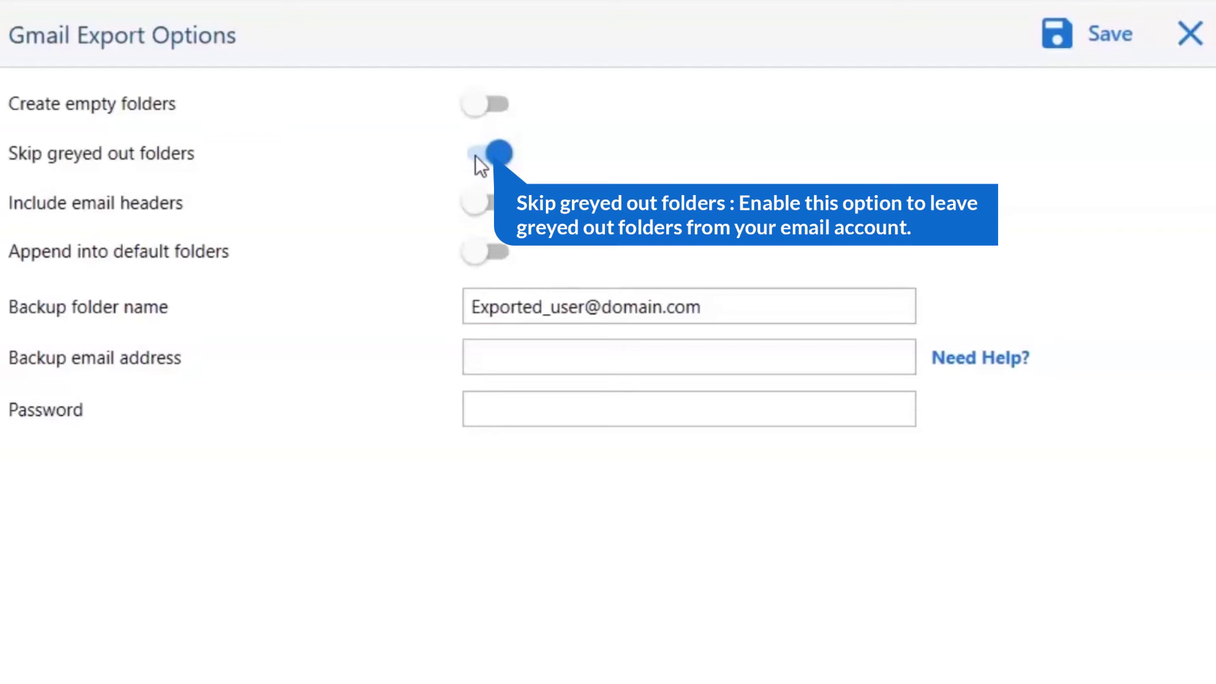
click(475, 155)
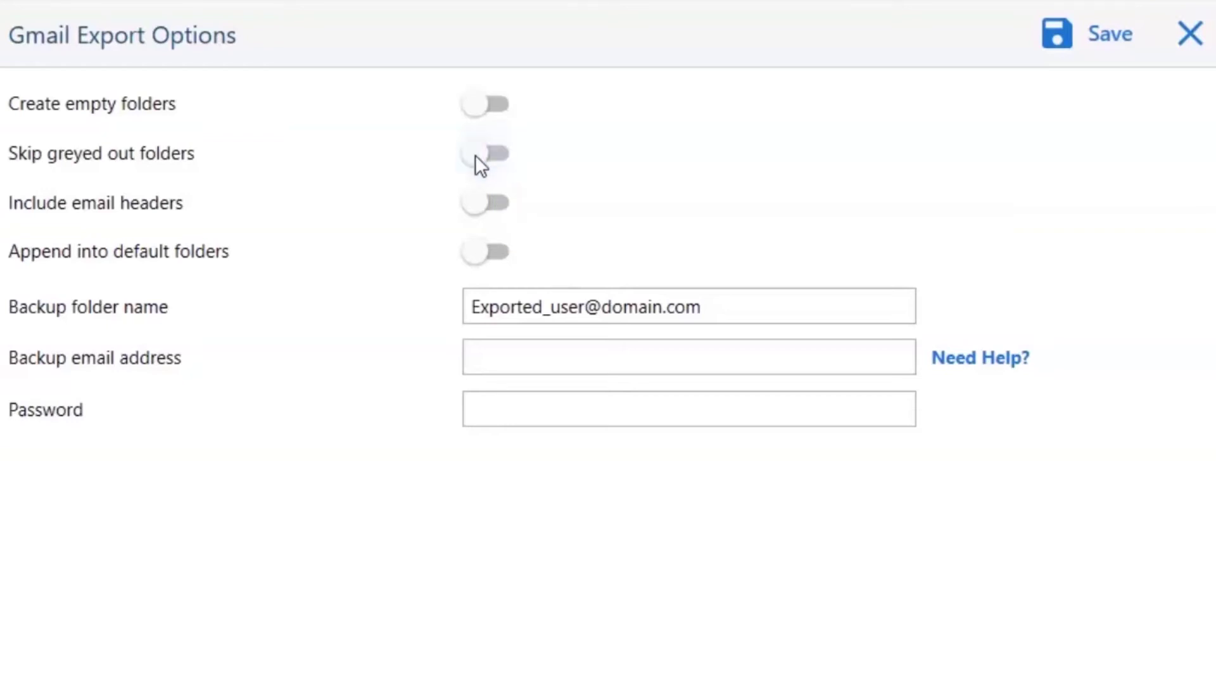
click(475, 204)
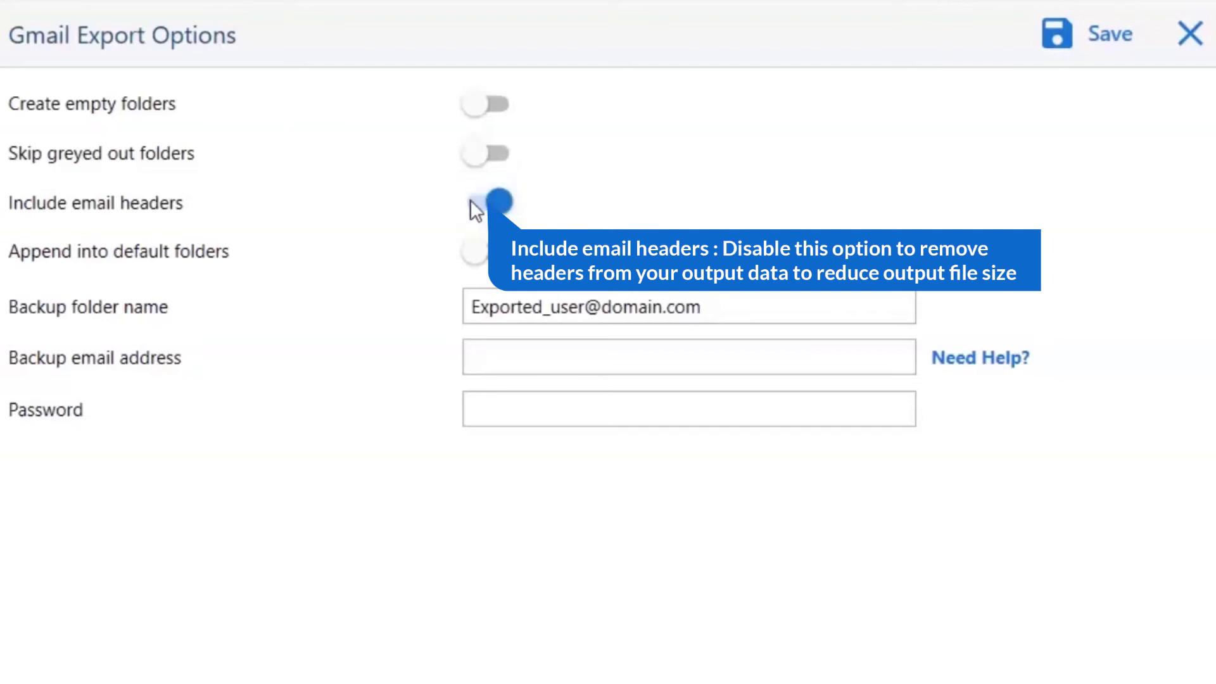
click(475, 204)
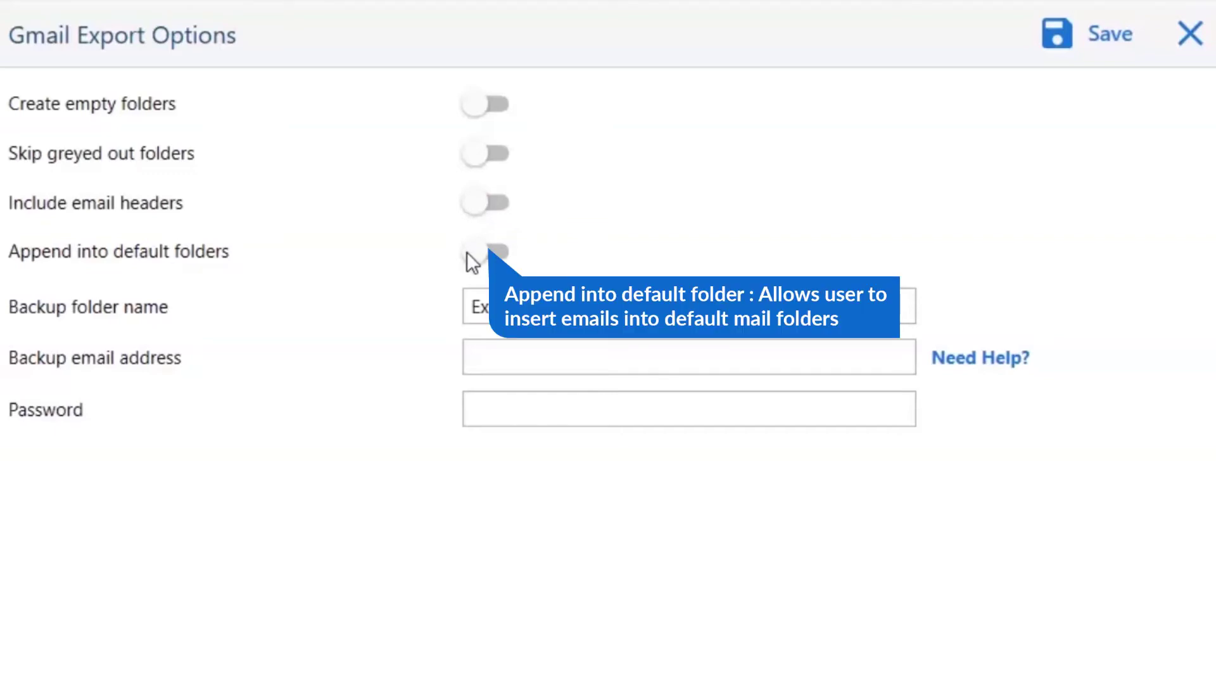
click(467, 252)
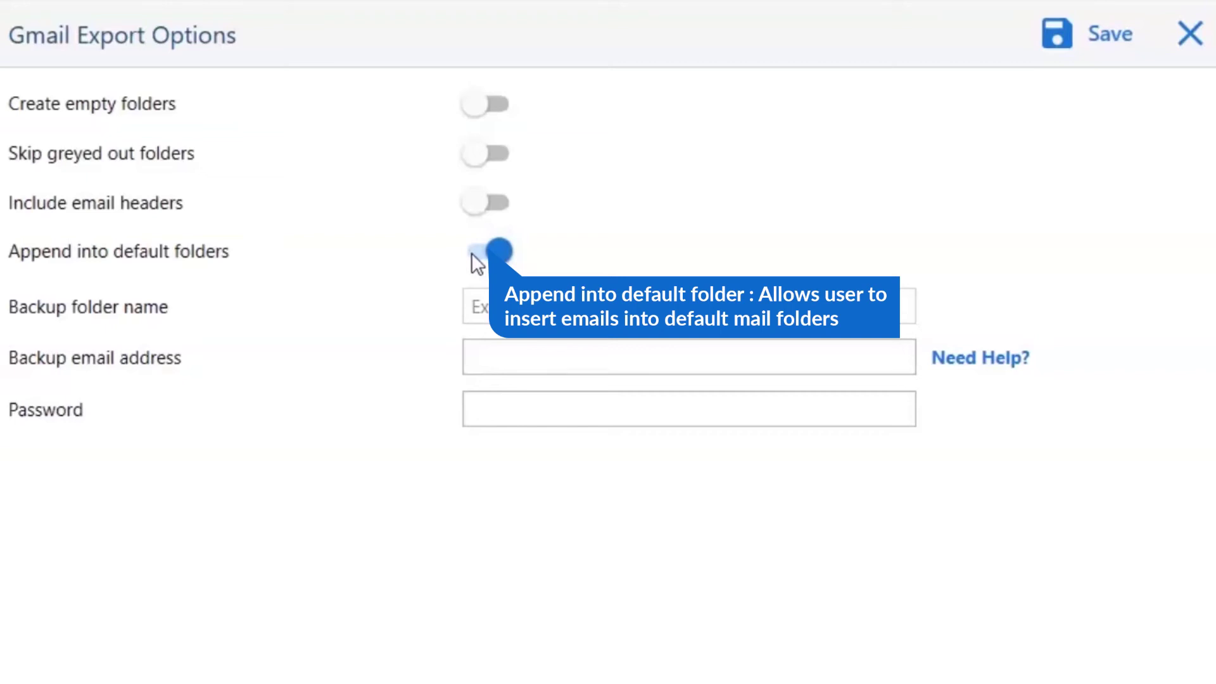
click(472, 255)
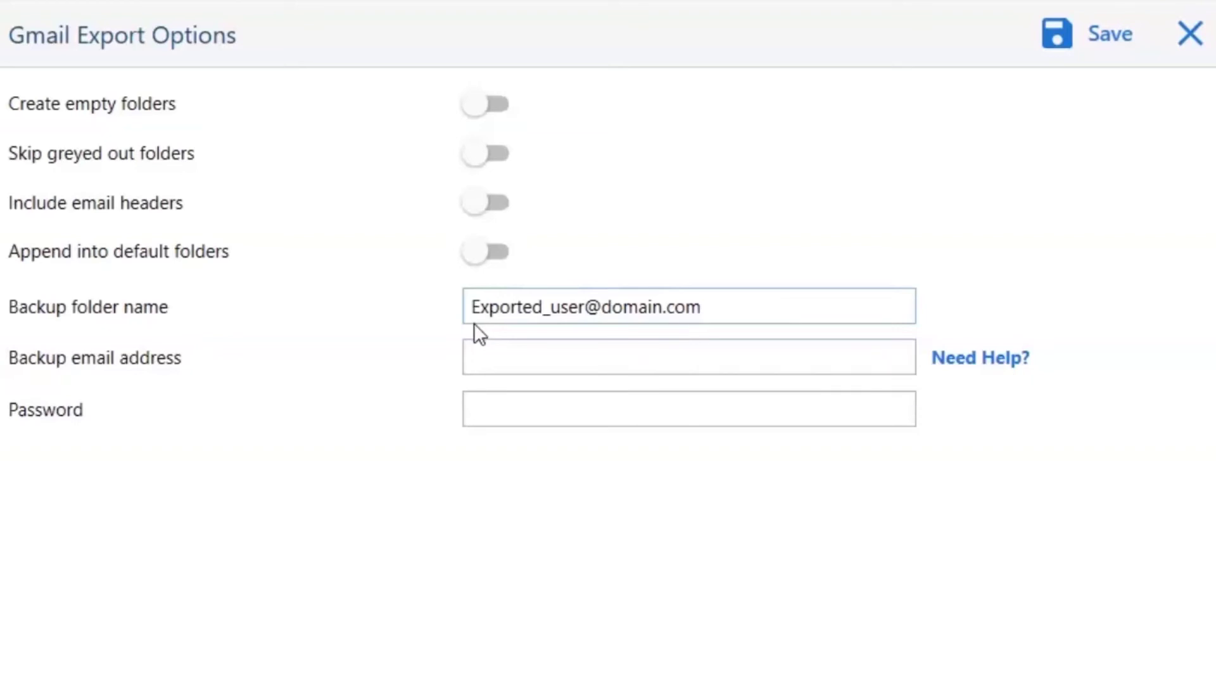
Step: Enter the backup Gmail account's email address and password in Gmail Export Options
click(480, 359)
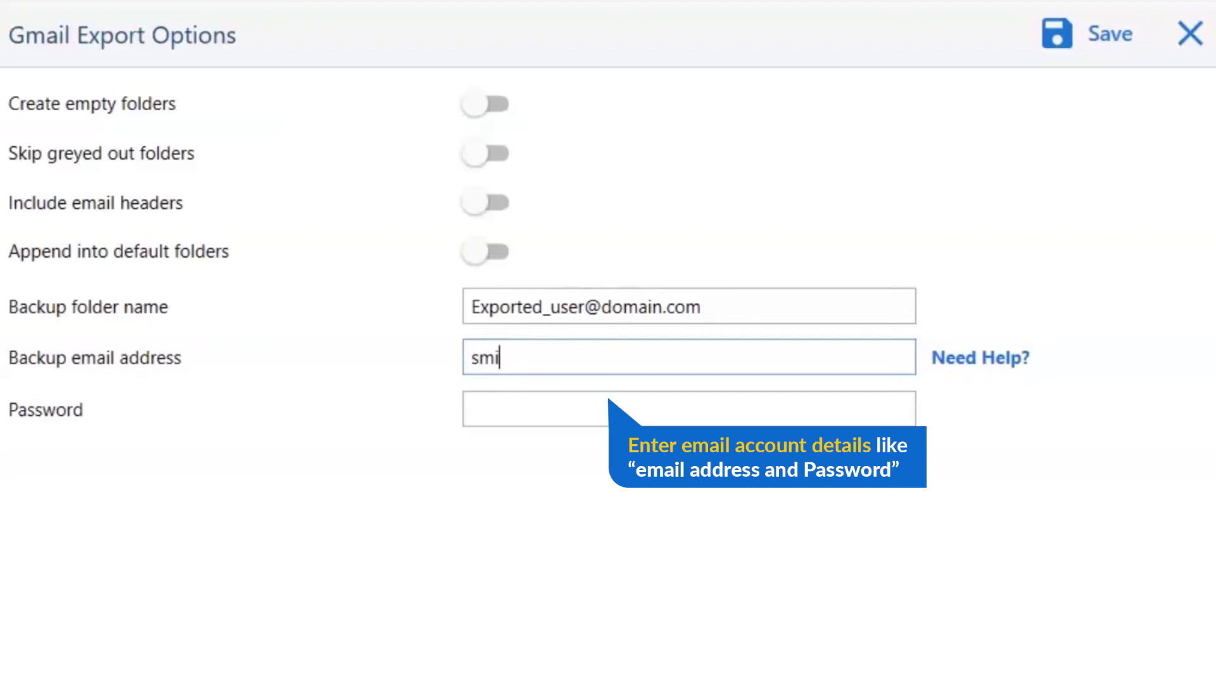
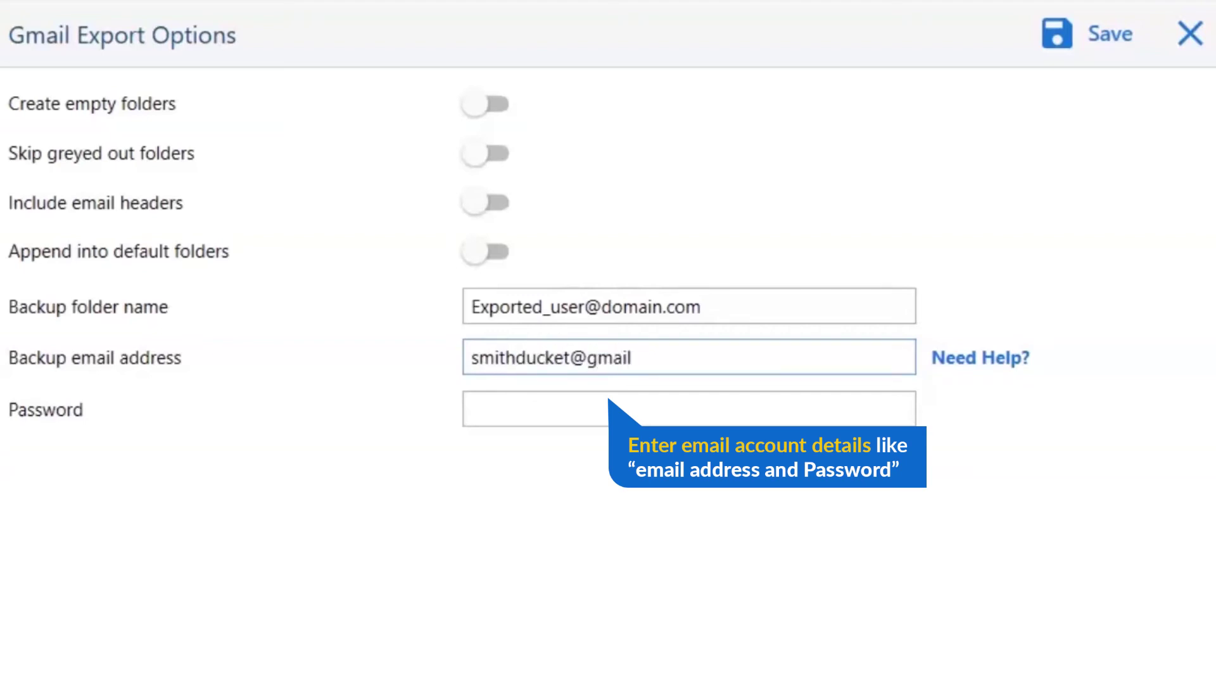
key(Tab)
text(password123)
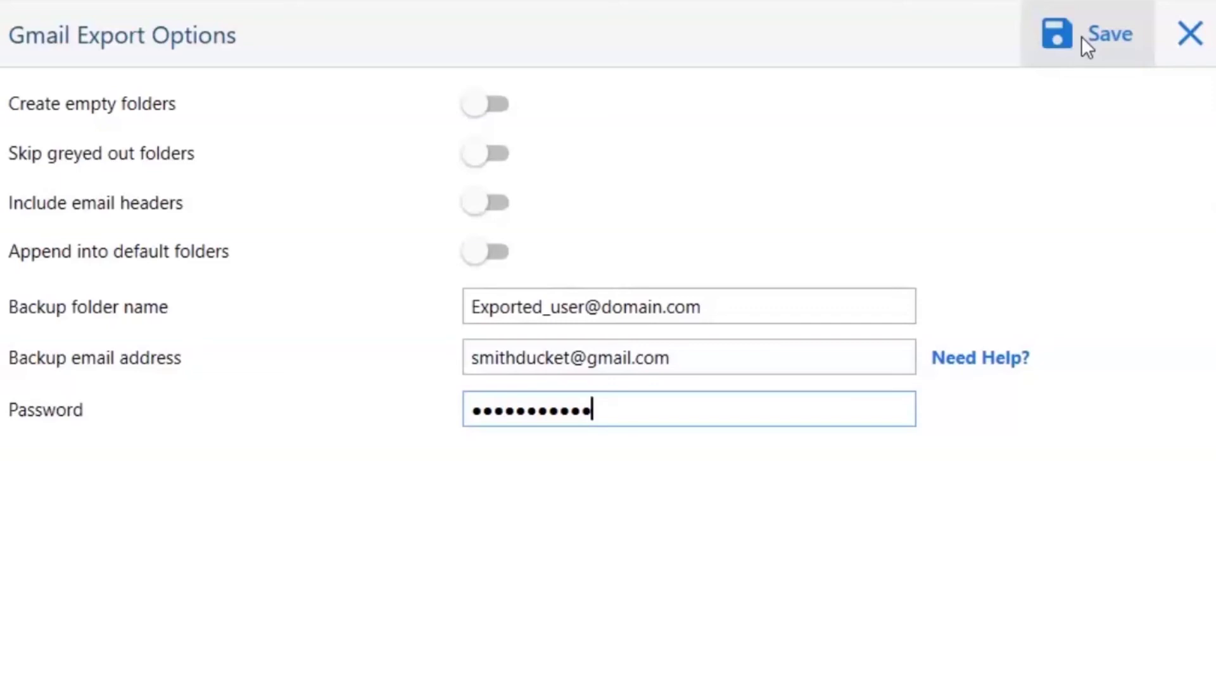
Step: Save to run the Gmail export and acknowledge the Demo Edition item-limit notice
click(1081, 37)
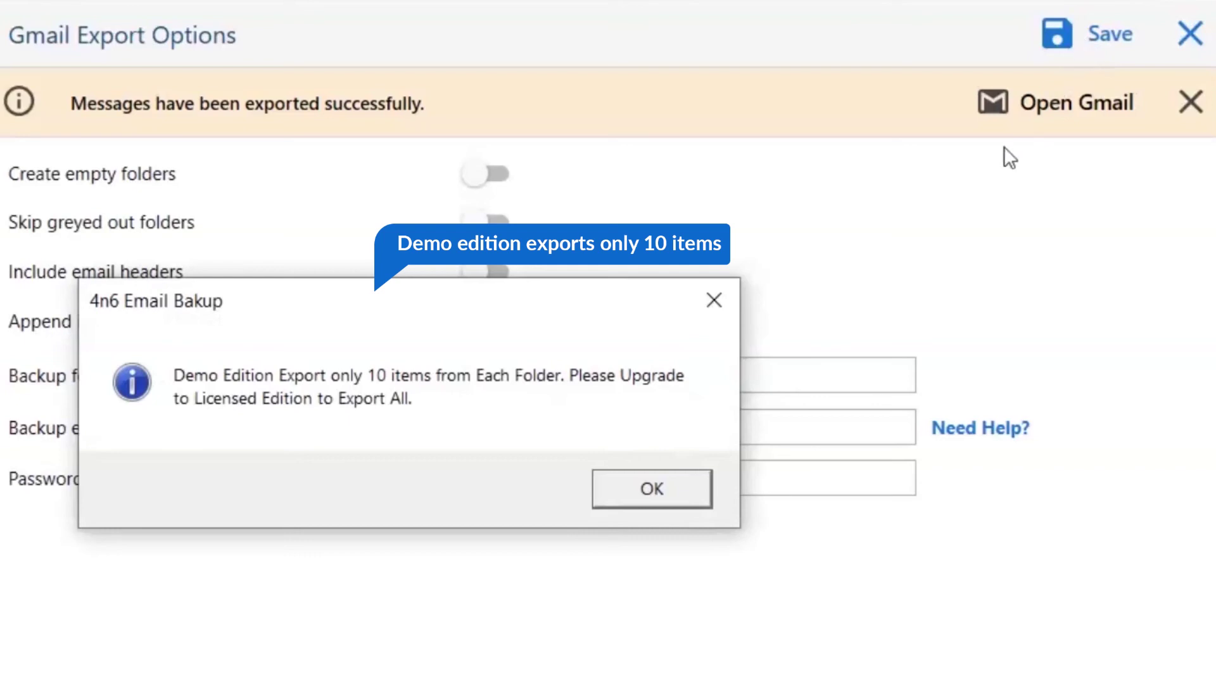
click(685, 500)
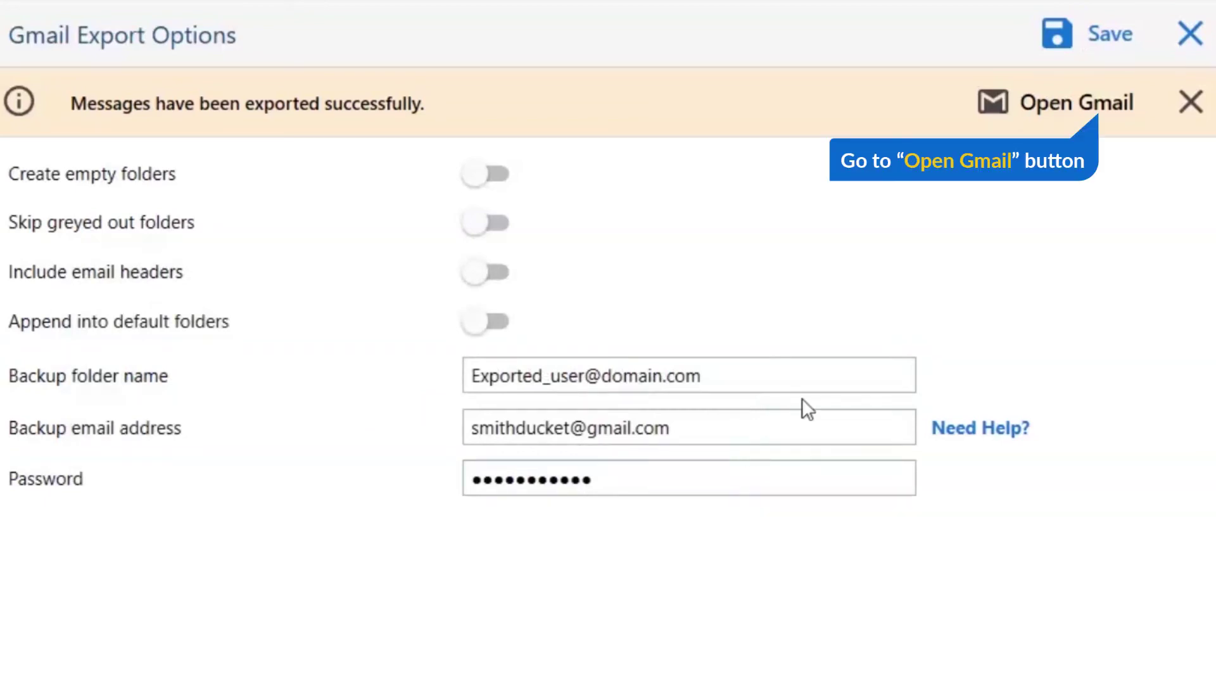
Step: Open Gmail and view the 8 migrated emails in the exported label's INBOX
click(1039, 120)
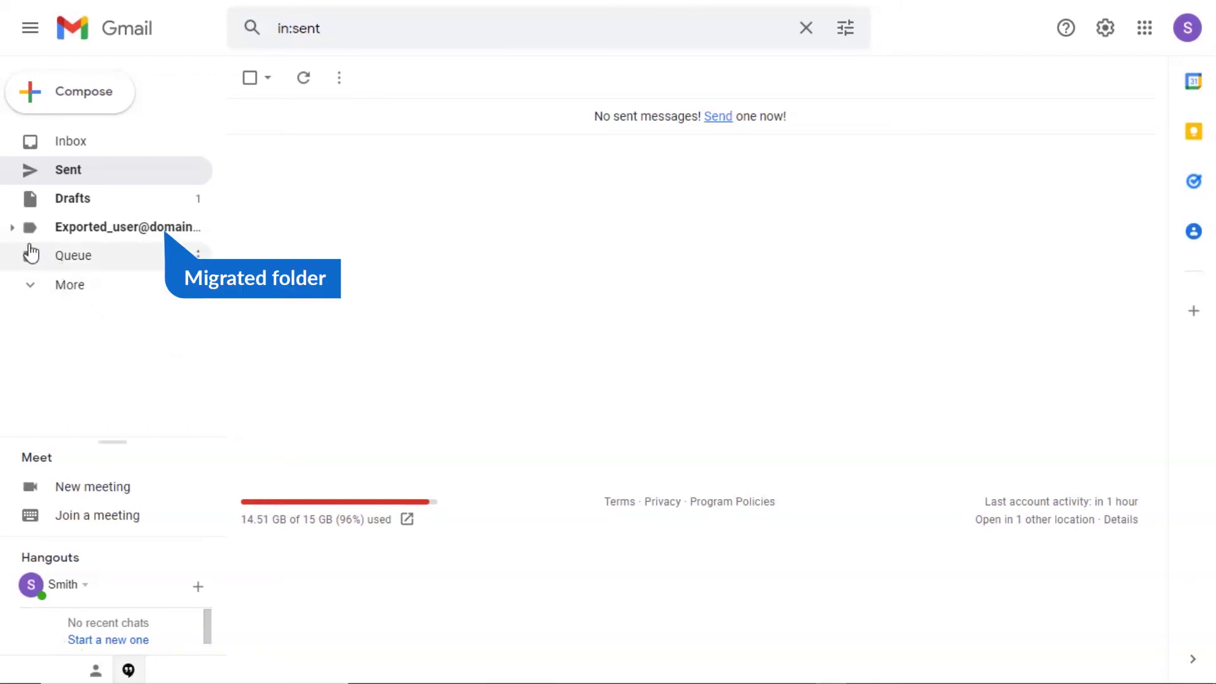
click(12, 232)
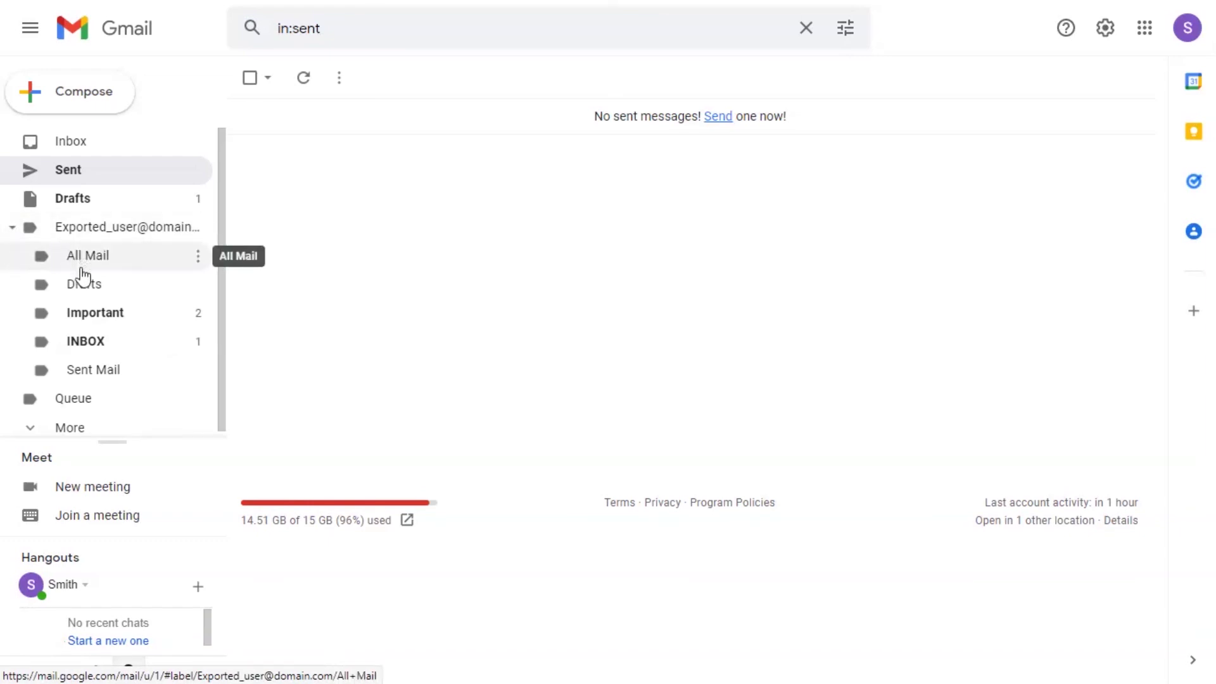
click(92, 347)
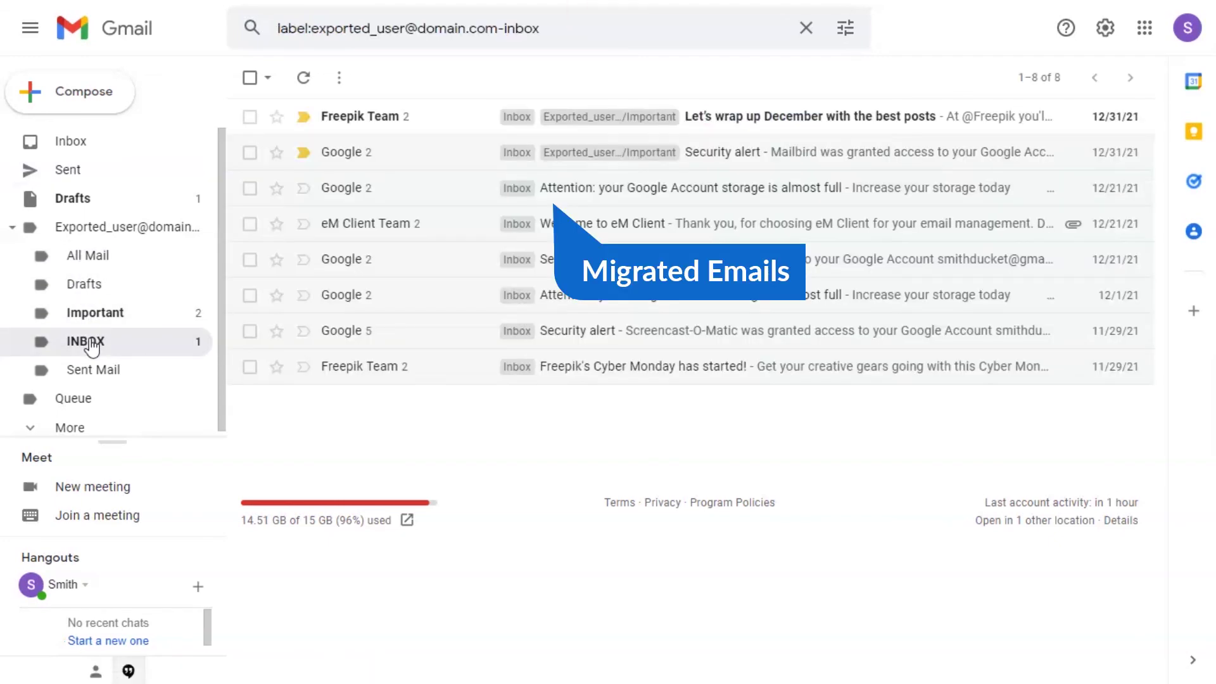